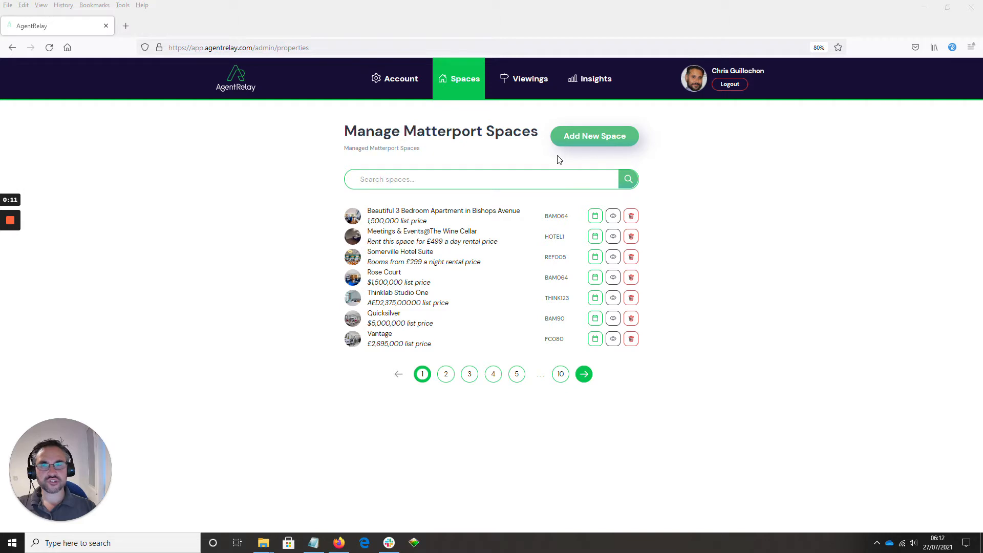
Start a new Matterport space and title it "Beautiful 3 Bedroom Apartment in Bishops Avenue", copied from the prepared notes.
left_click(591, 142)
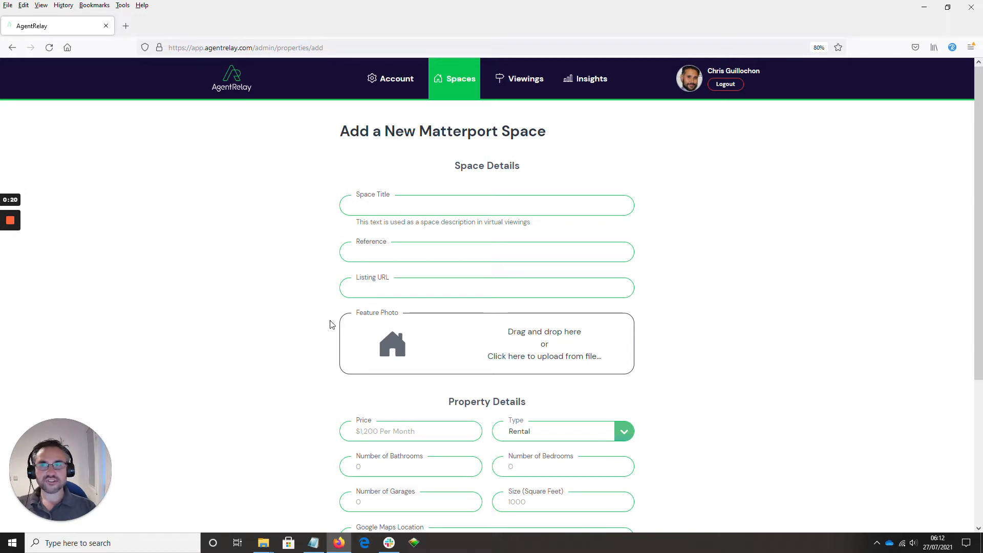
scroll(329, 324, "down", 1)
scroll(329, 325, "down", 2)
scroll(305, 297, "up", 3)
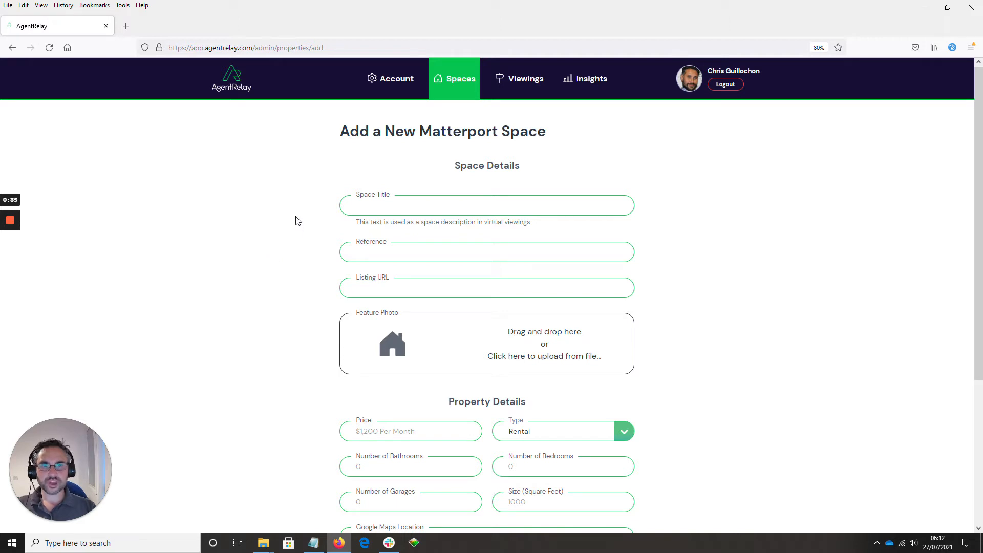
left_click(365, 206)
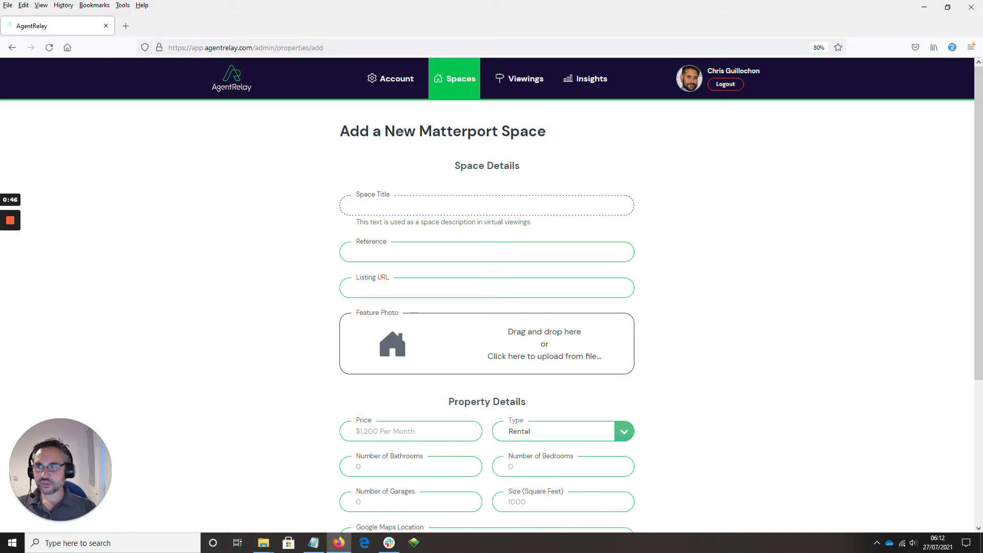
key("alt+Tab")
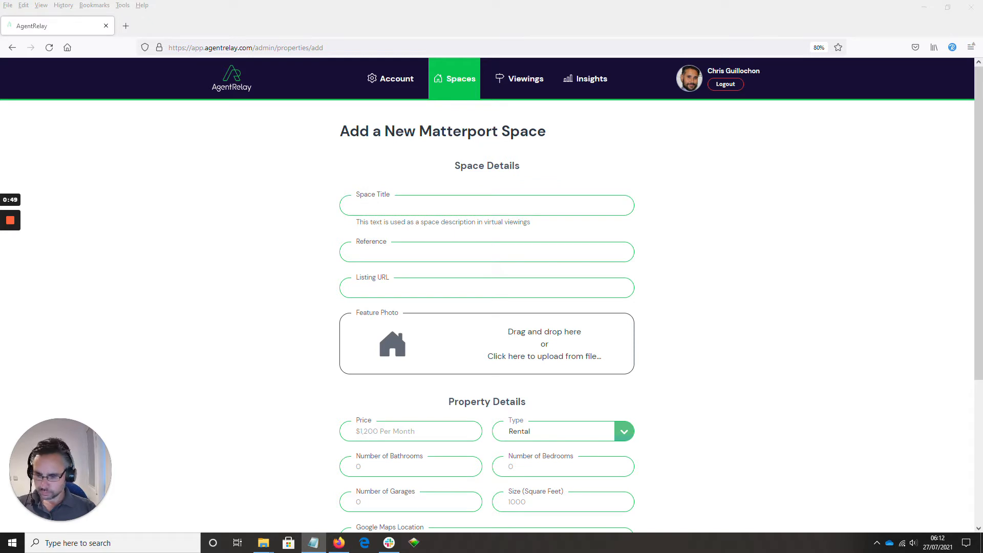
key("alt+Tab")
type("Beautiful 3 Bedroom Apartment in Bishops Avenue")
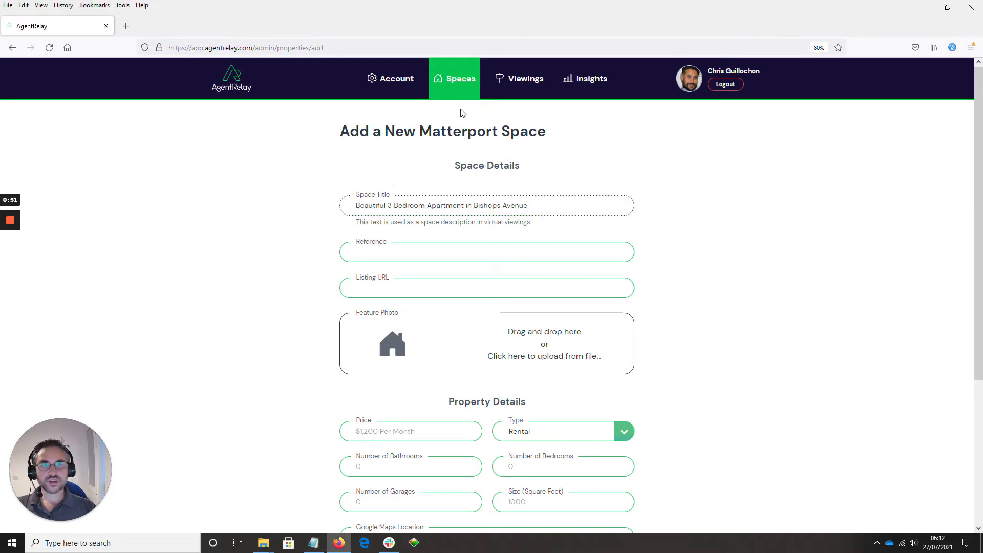
Fill in the space's reference as BAM0364, copied from the prepared notes.
key("Tab")
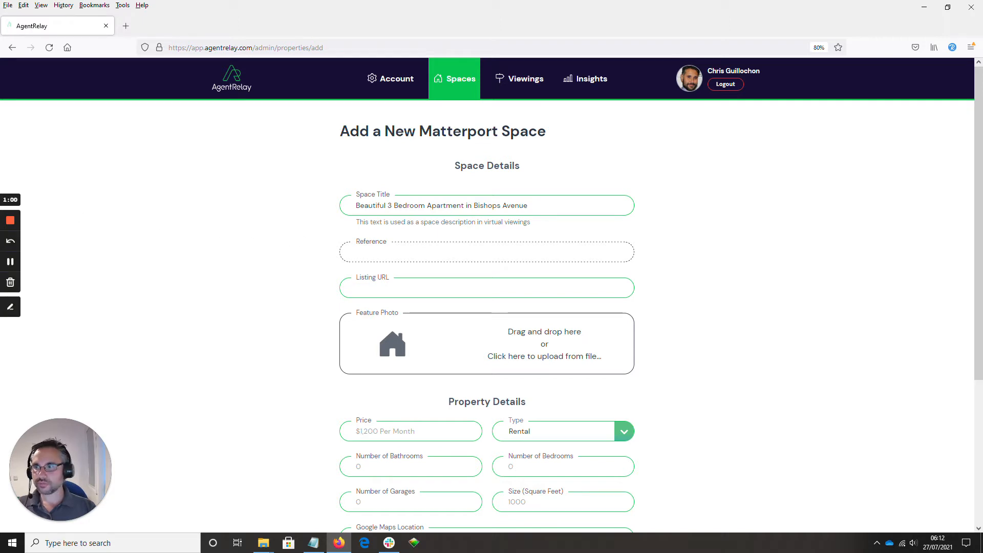
key("alt+Tab")
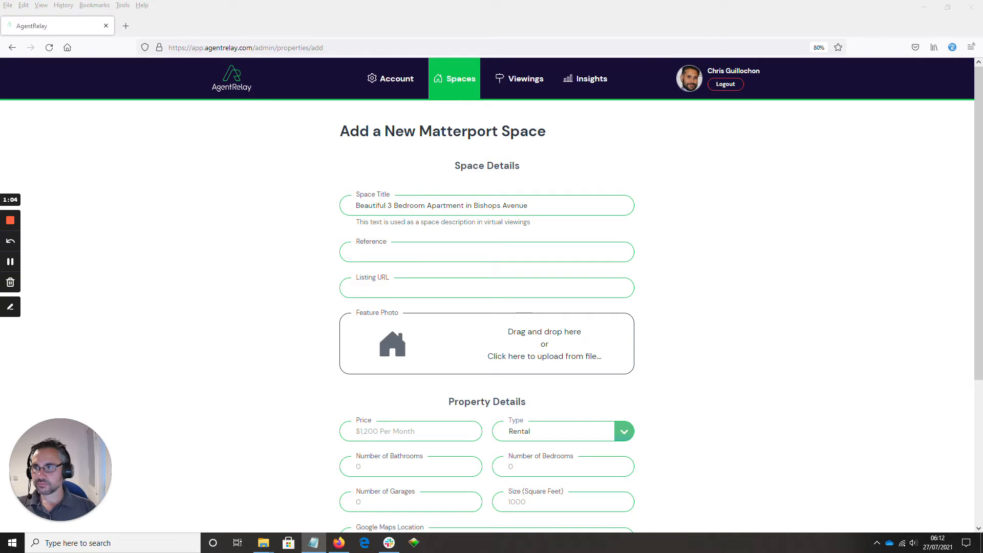
key("alt+Tab")
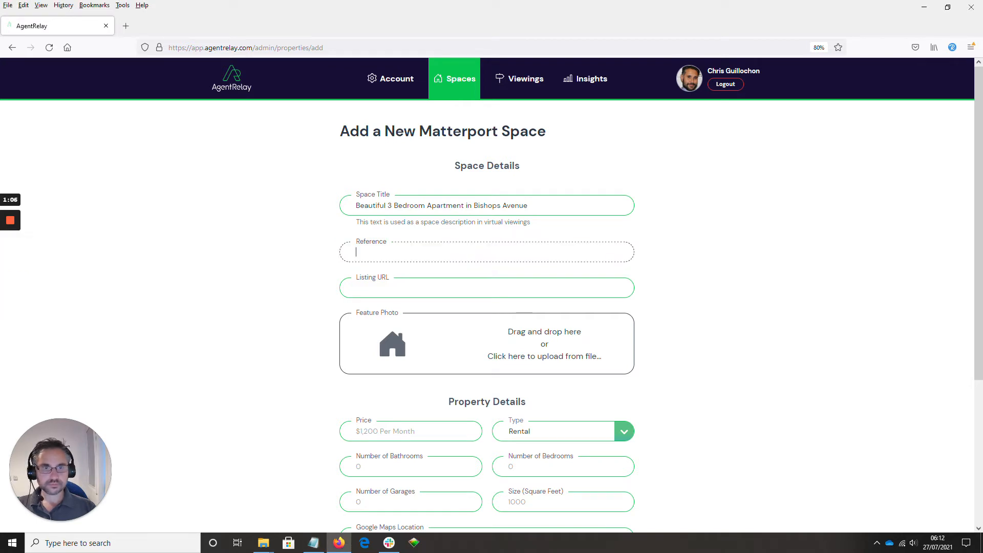
type("BAM0364")
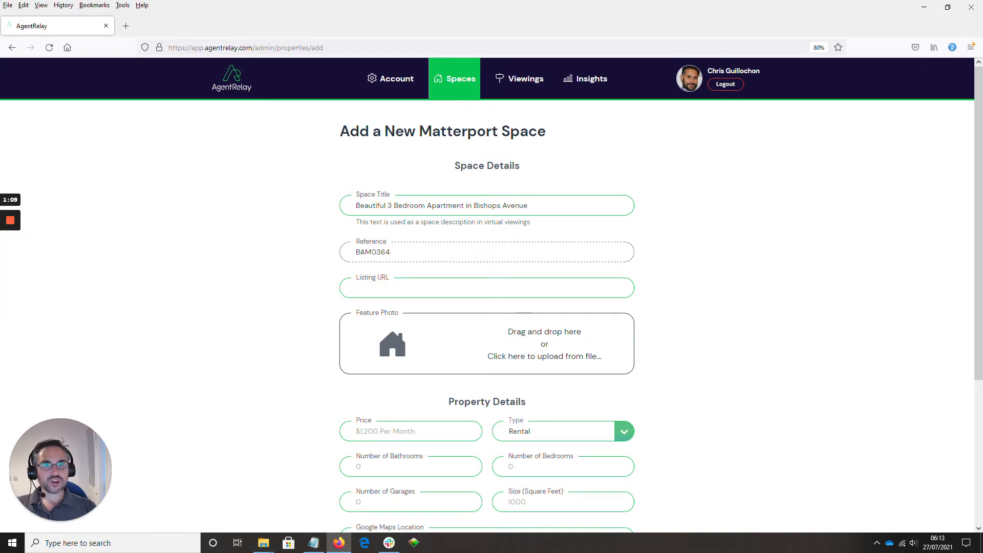
key("Tab")
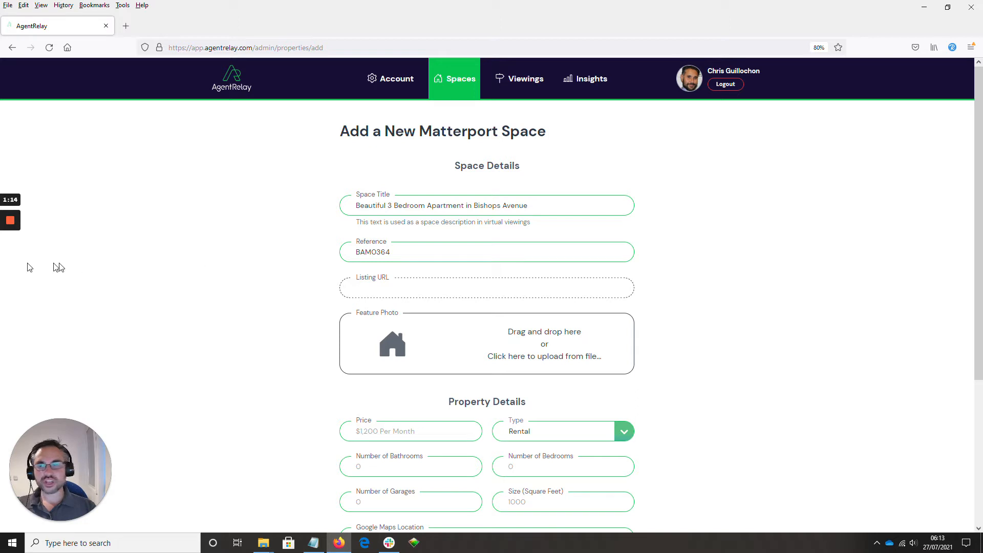
mouse_move(10, 261)
key("alt+Tab")
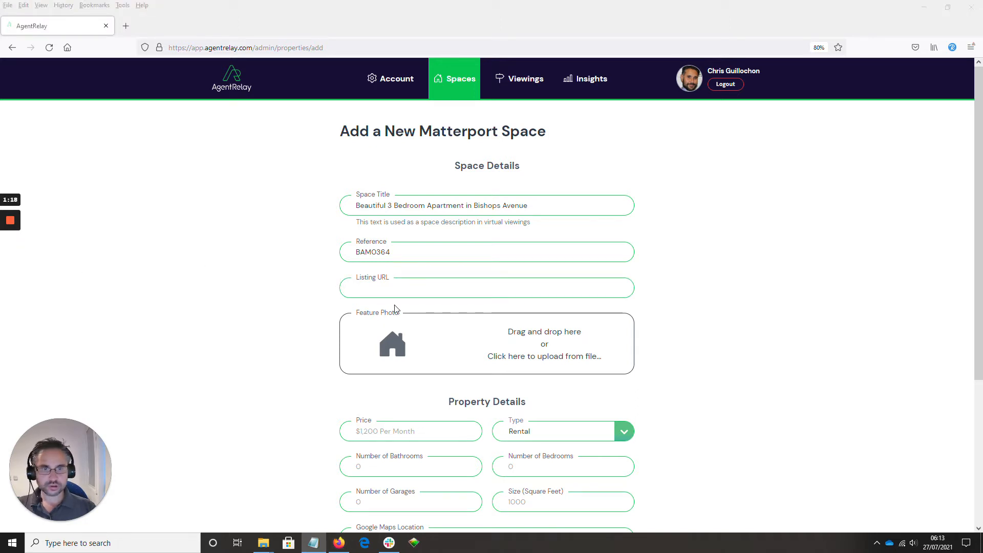
key("alt+Tab")
type("https://bamptons.com/properties/maplecourt")
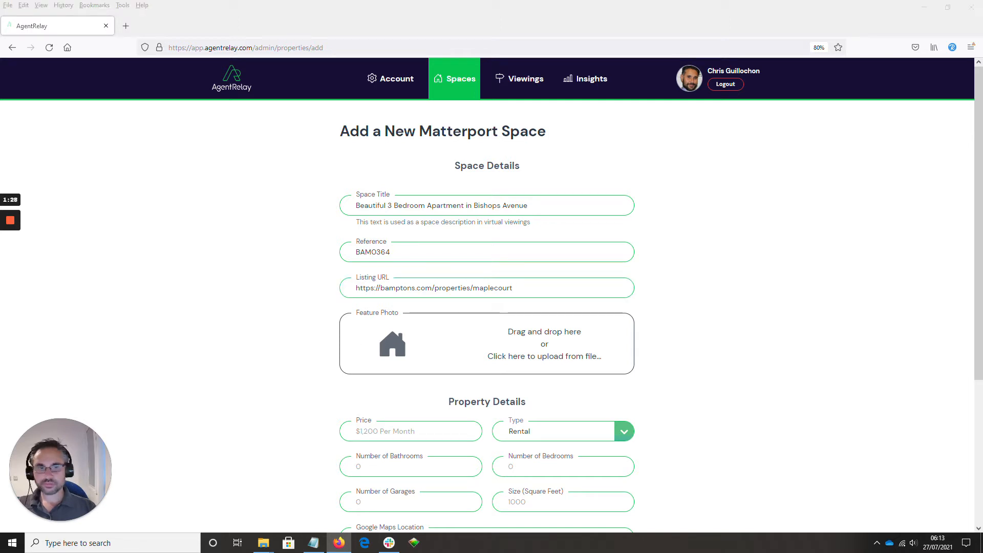
left_click_drag(0, 337, 365, 347)
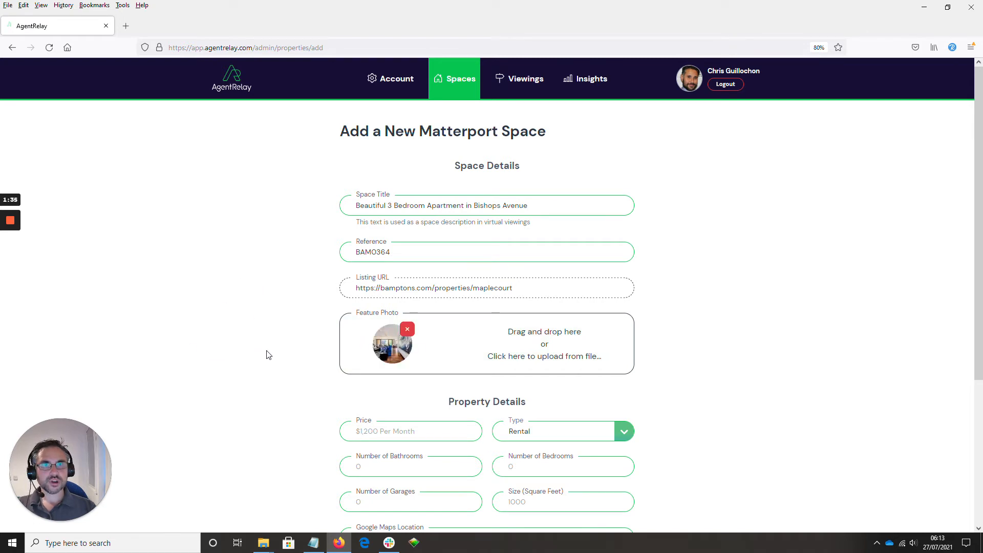
Set the property's price to 1,500,000 and its type to Purchase.
scroll(270, 348, "down", 3)
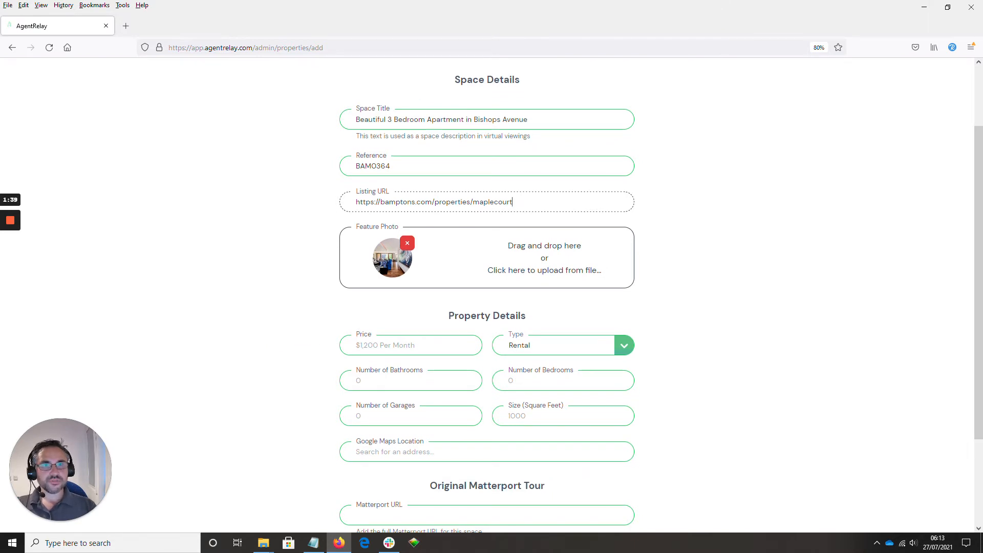
left_click(379, 345)
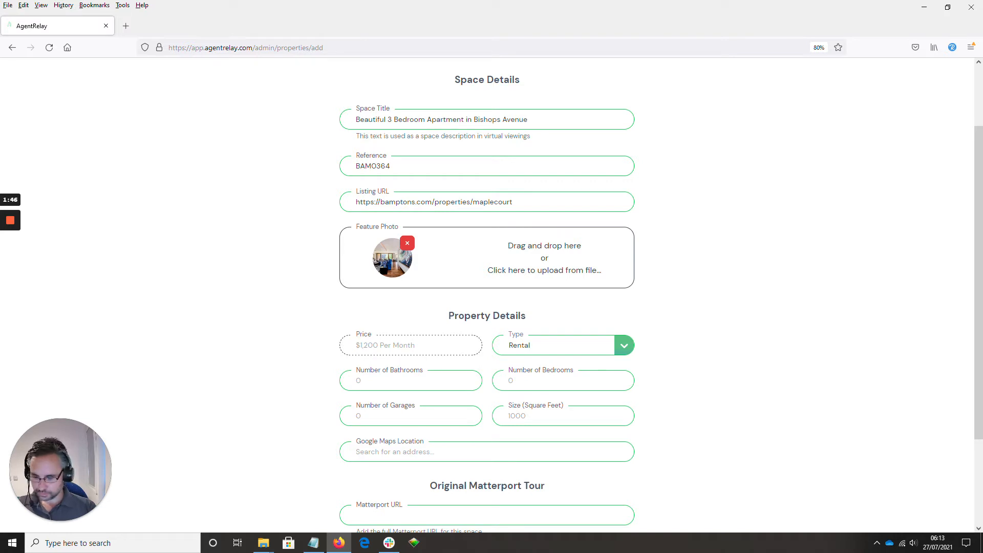
type("1,500")
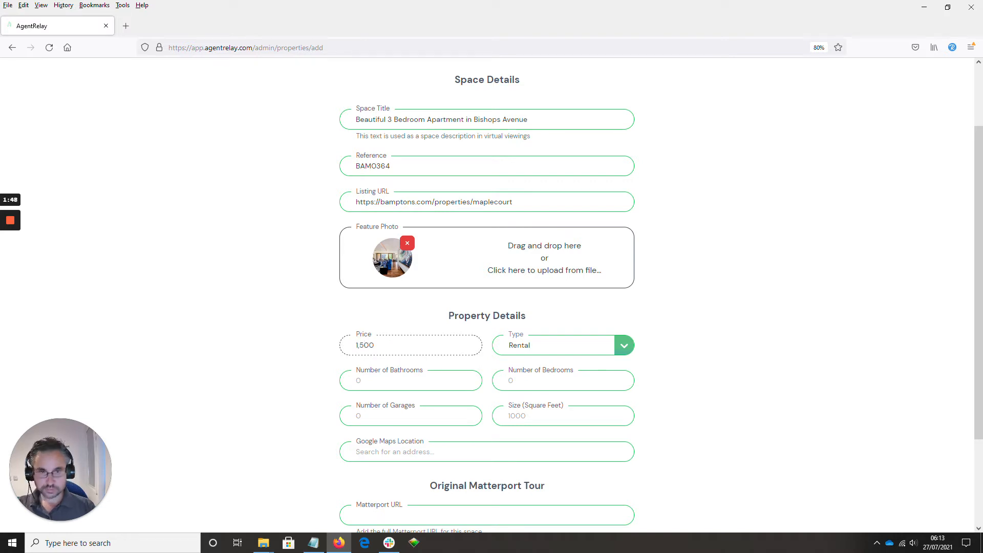
type(",000")
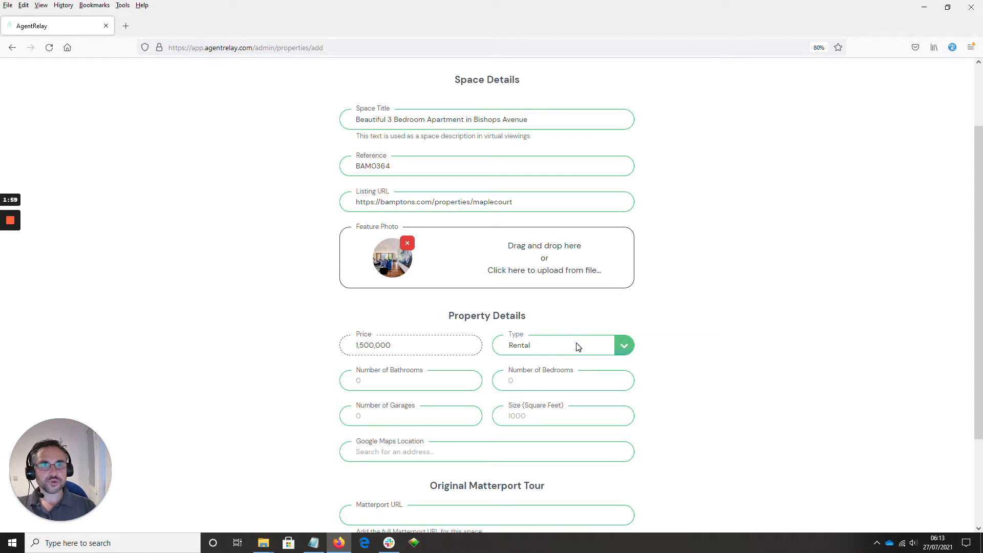
left_click(623, 349)
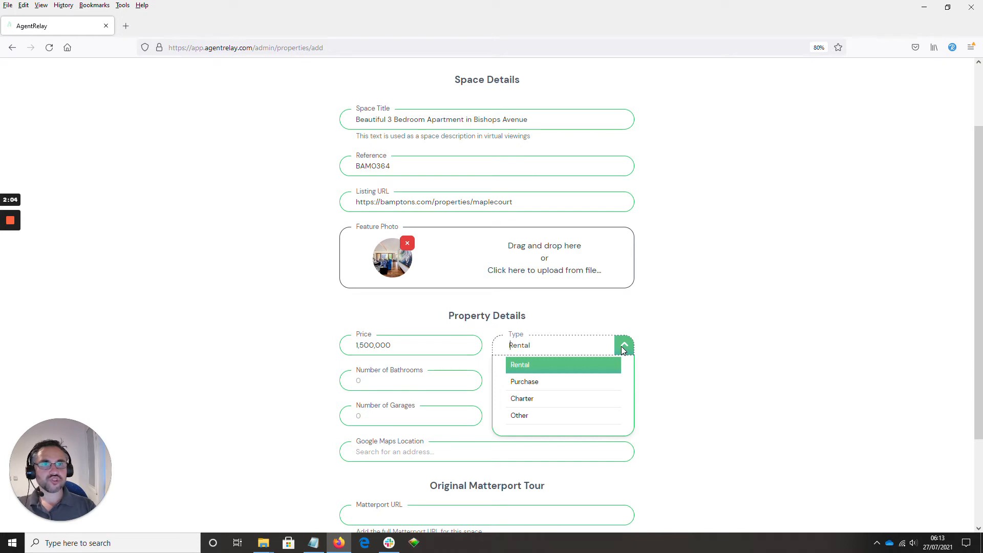
left_click(527, 382)
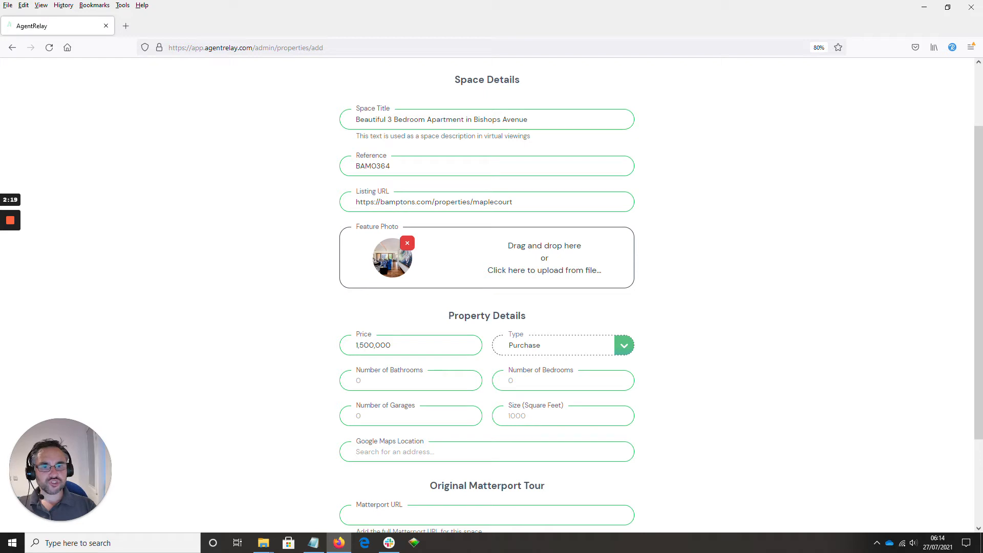
Enter 4 bathrooms, 3 bedrooms, 1 garage and a size of 2000 square feet in the property details.
key("Tab")
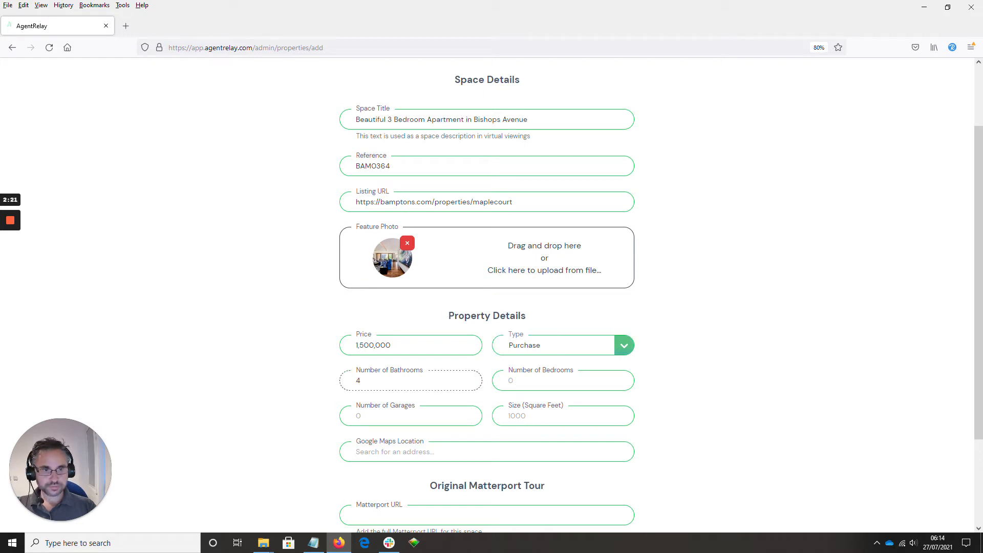
key("Tab")
type("3")
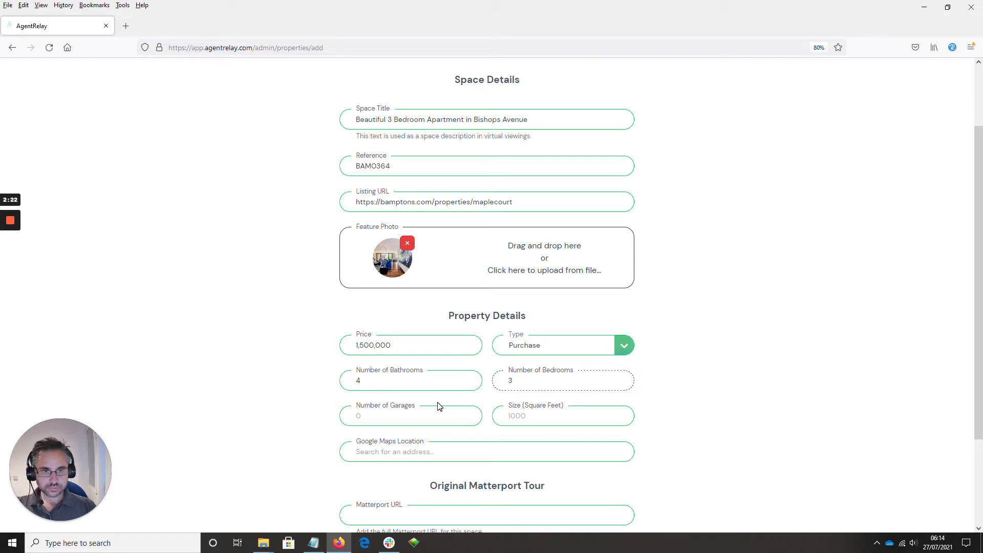
key("Tab")
type("1")
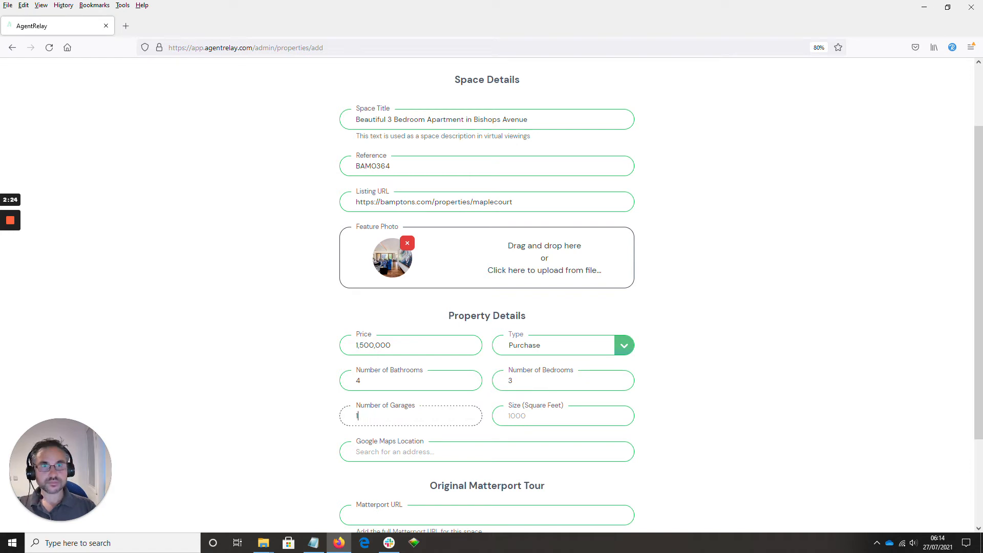
left_click(534, 414)
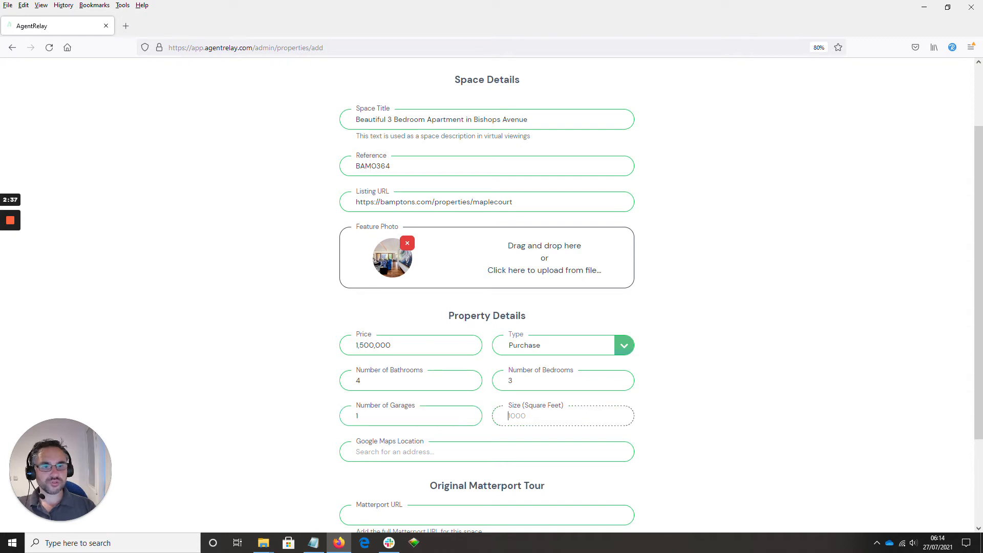
type("2000")
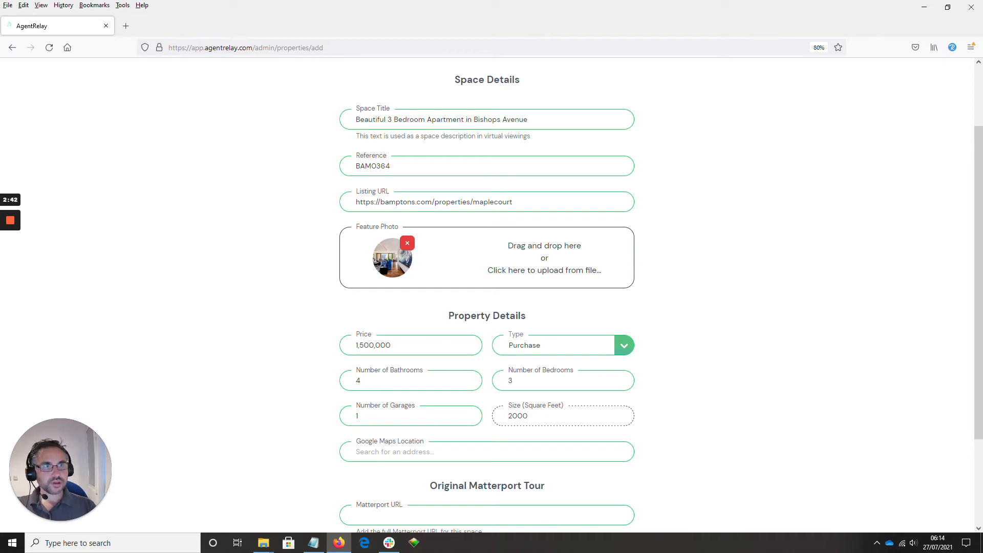
Set the Google Maps location by searching for the property's postcode and choosing the matching Jersey suggestion.
left_click(396, 451)
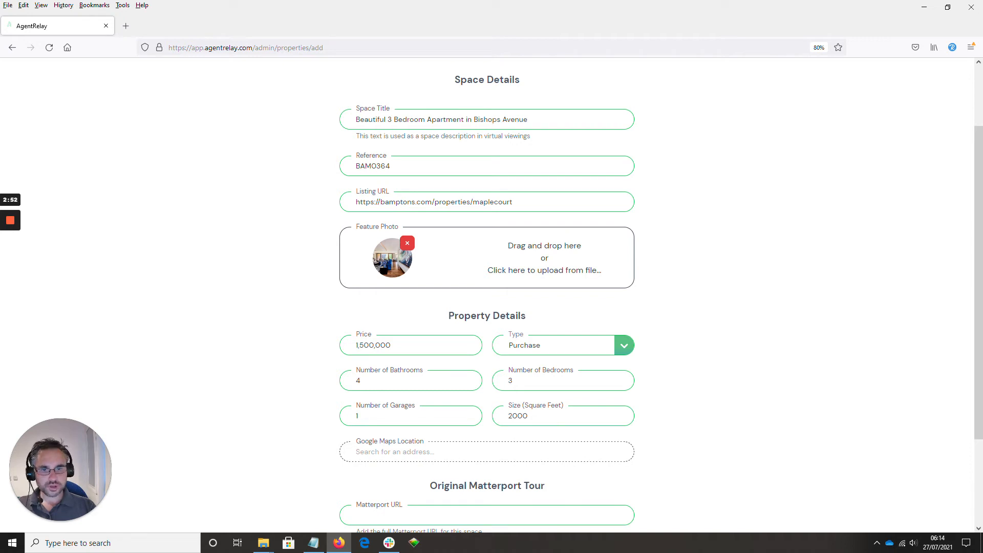
type("J")
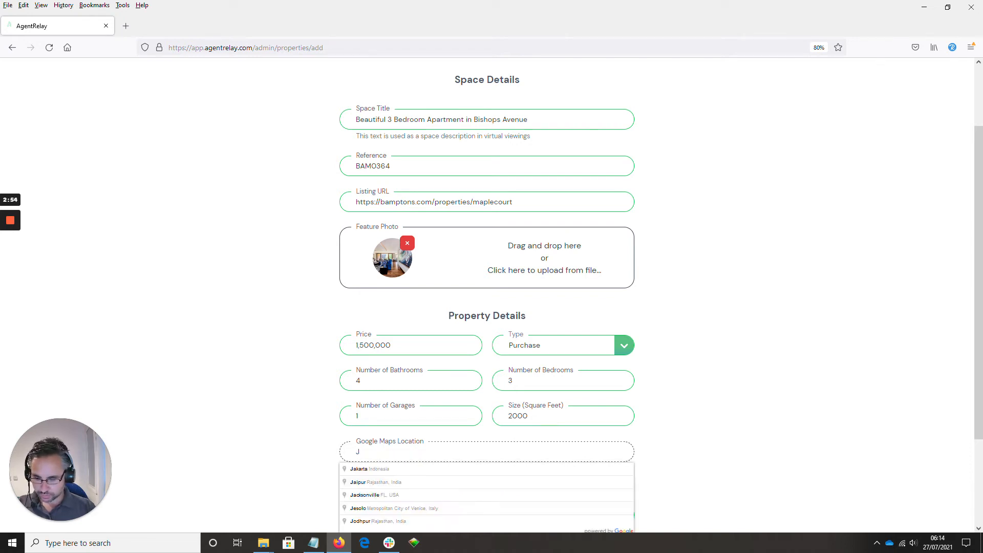
type("E2 3ED")
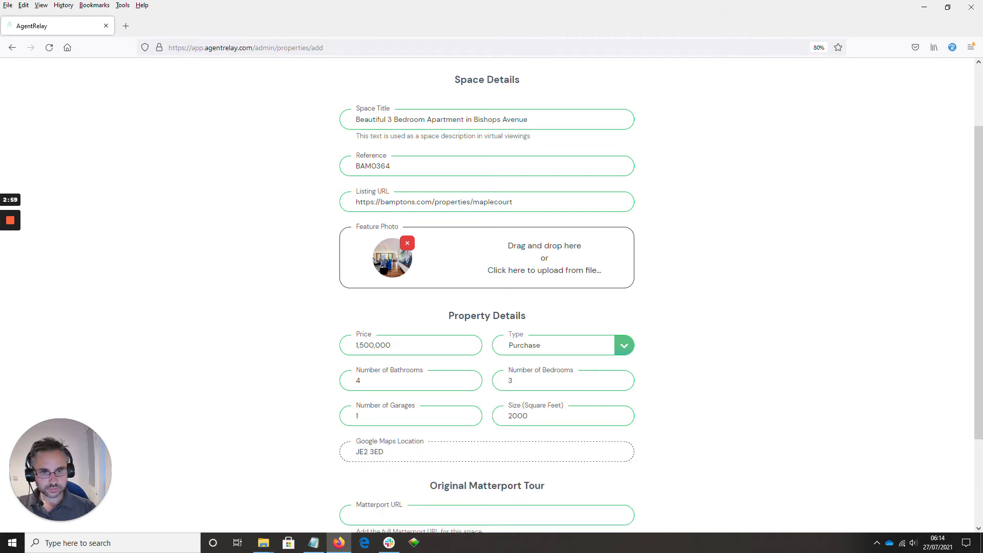
key("BackSpace")
key("BackSpace")
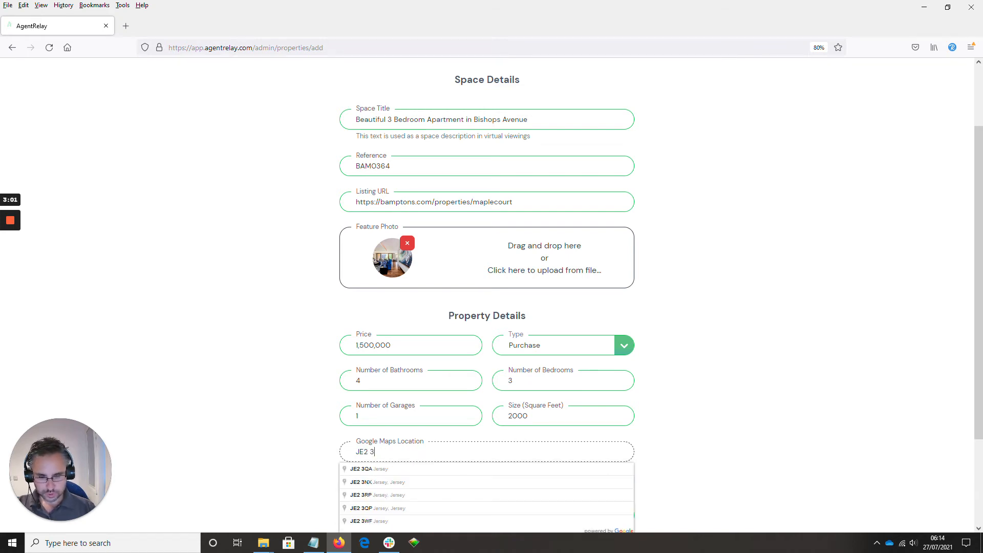
type("PP")
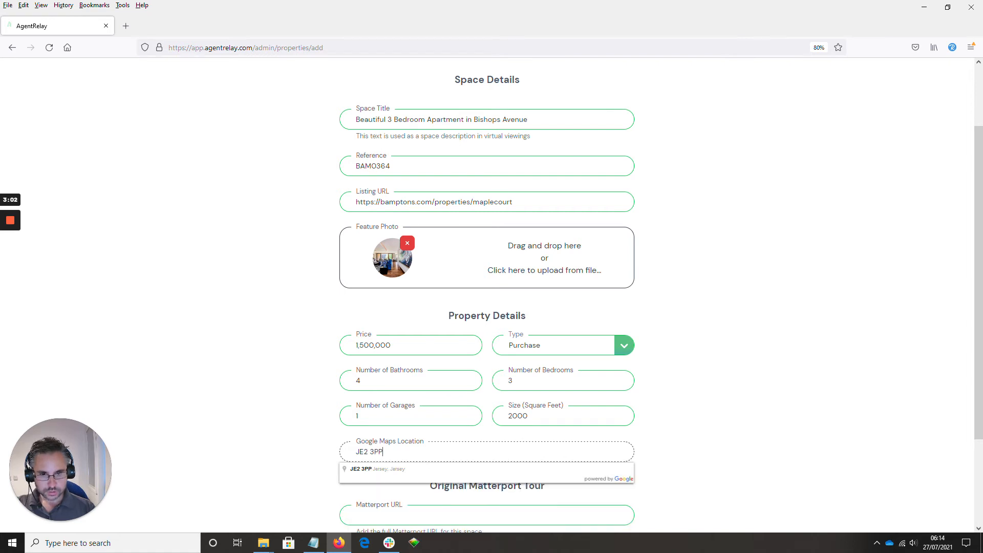
left_click(372, 469)
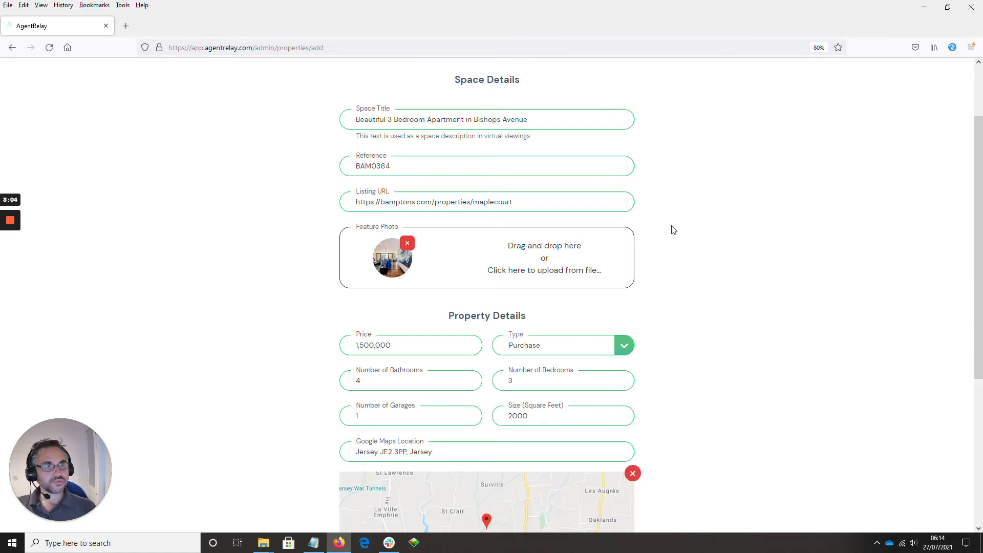
scroll(673, 299, "down", 3)
scroll(676, 307, "down", 3)
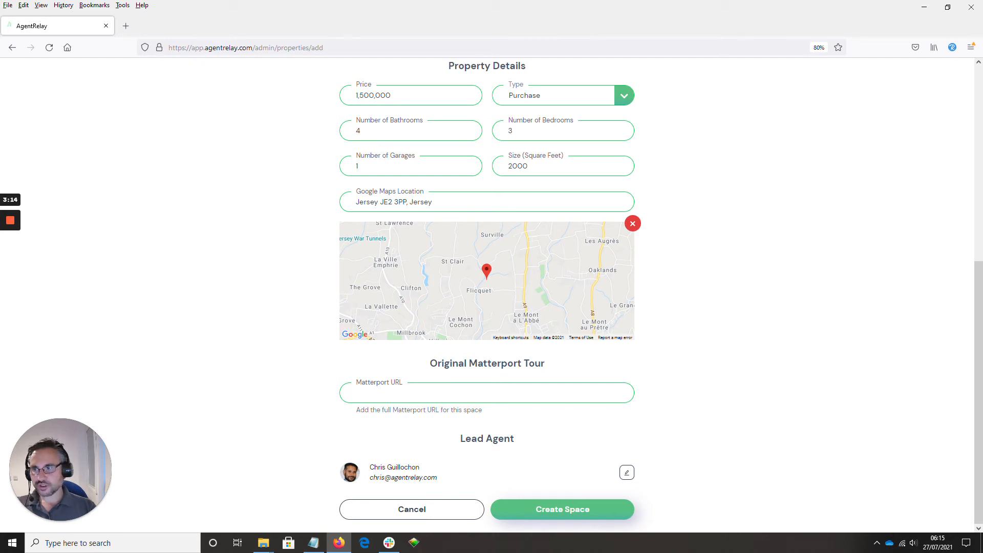
key("alt+Tab")
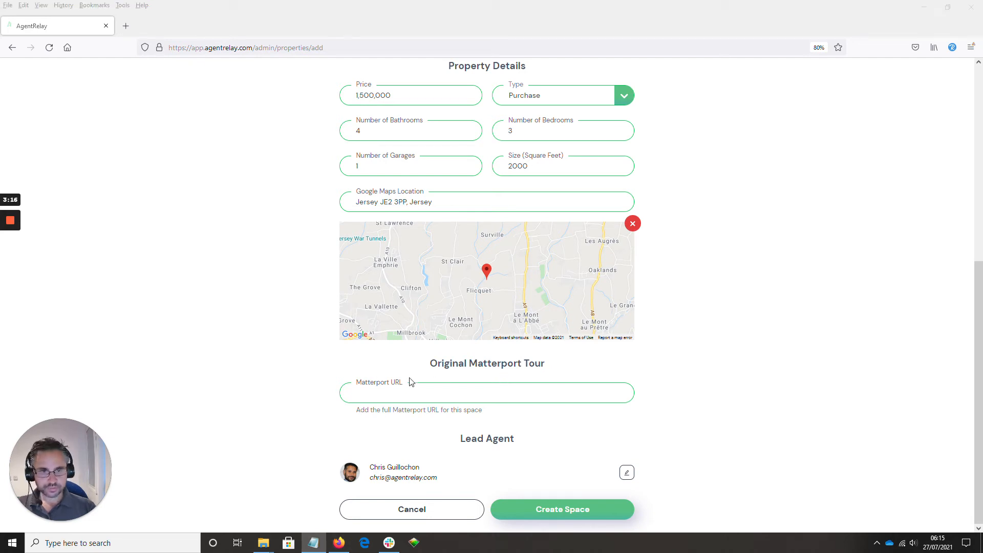
key("alt+Tab")
type("https://my.matterport.com/show/?m=s8caZw2gmRX")
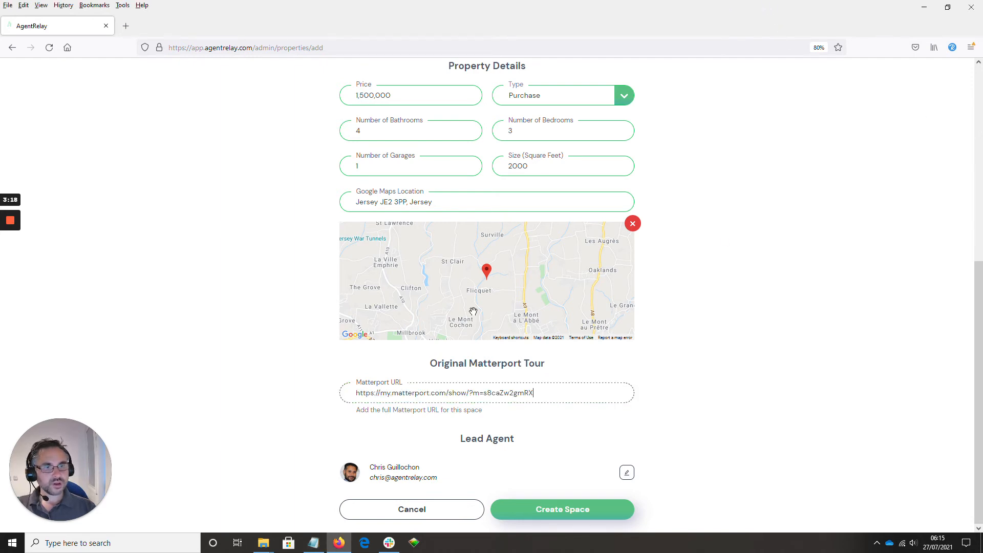
left_click(563, 452)
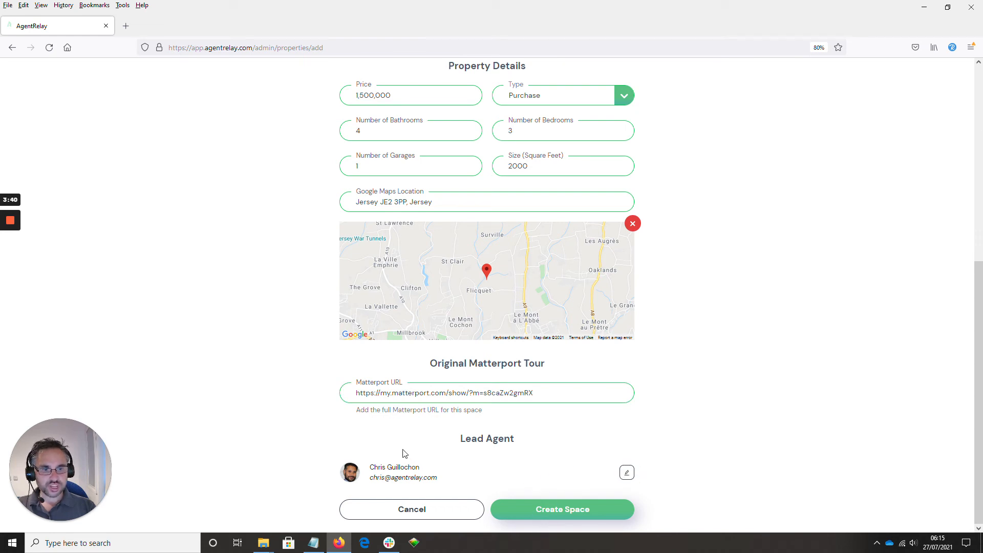
left_click(551, 512)
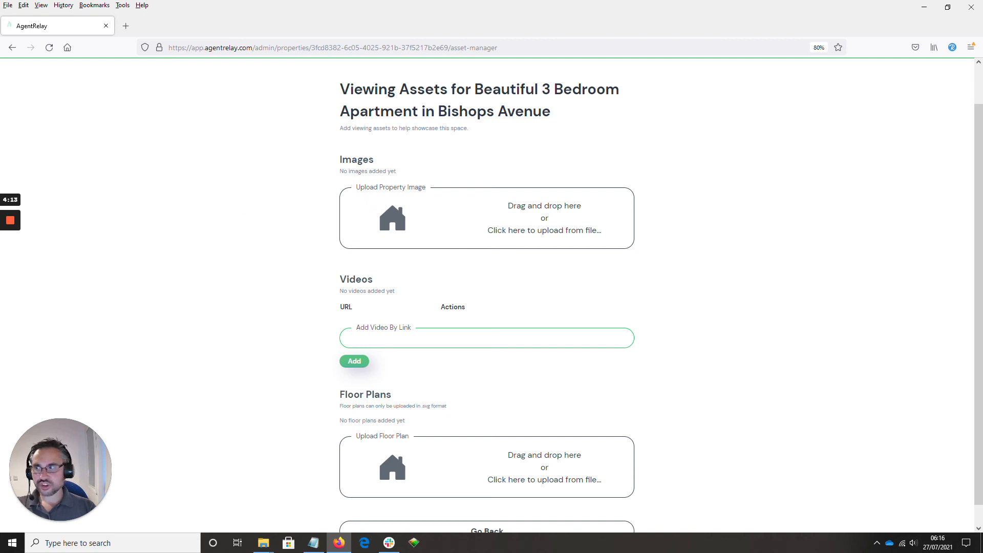
Upload four interior photos to the property's images: the living room, dining room, kitchen and lounge.
left_click_drag(0, 268, 394, 215)
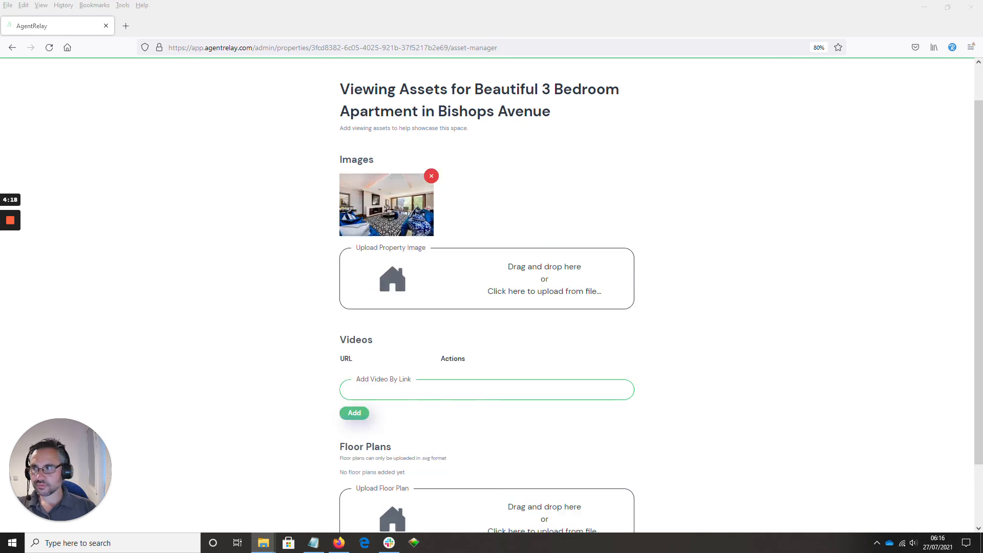
left_click_drag(0, 271, 392, 279)
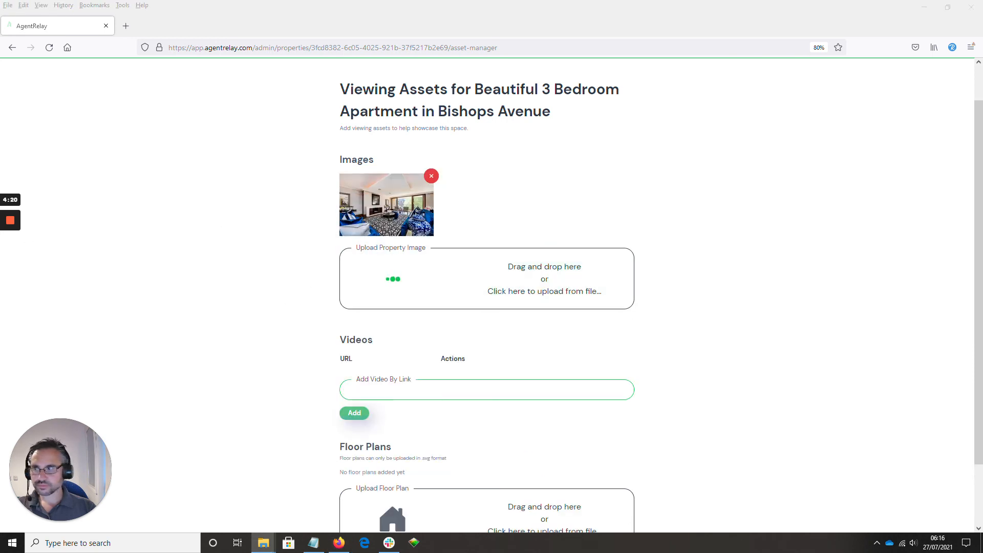
left_click_drag(0, 276, 390, 278)
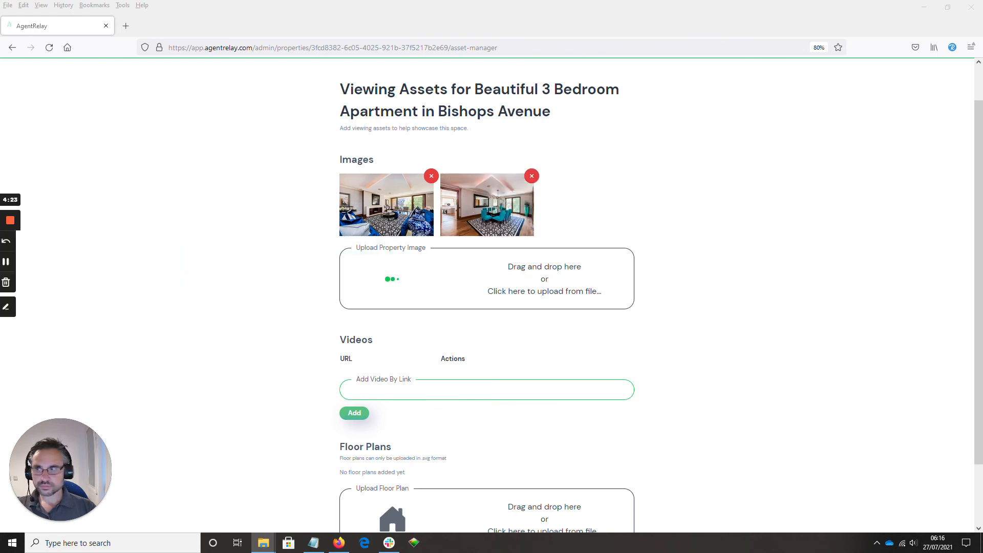
left_click_drag(0, 277, 386, 281)
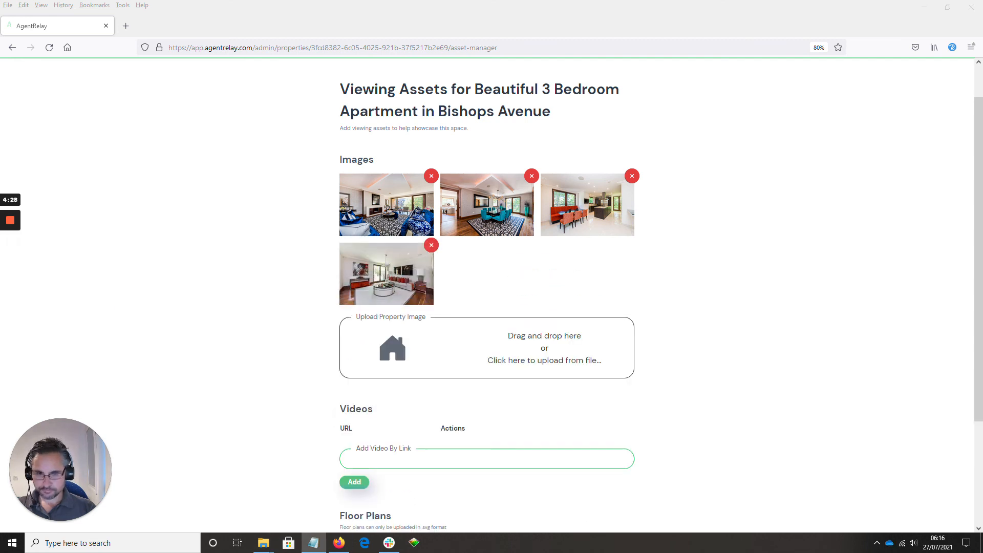
left_click(411, 457)
type("https://www.youtube.com/watch?v=uzXZ-HnYIXM")
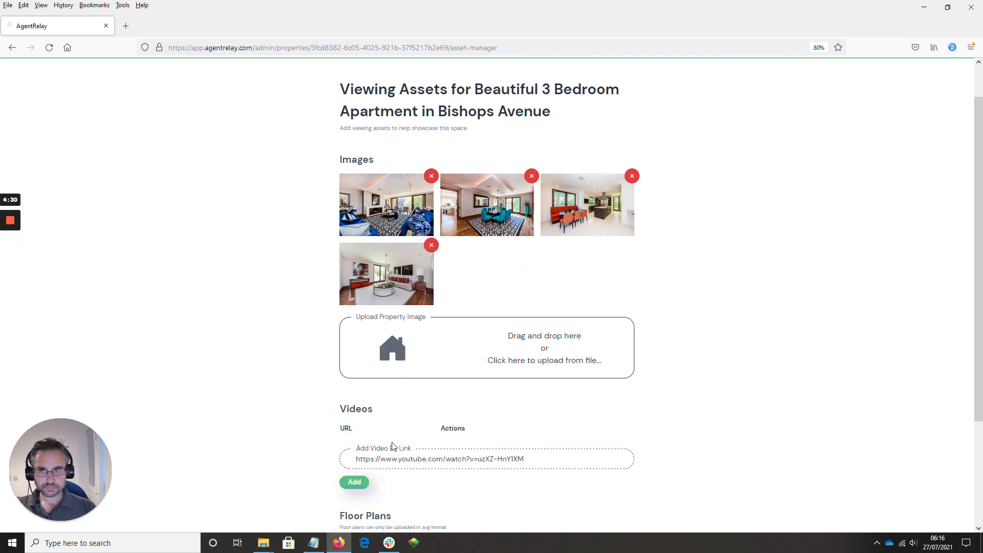
scroll(307, 374, "down", 3)
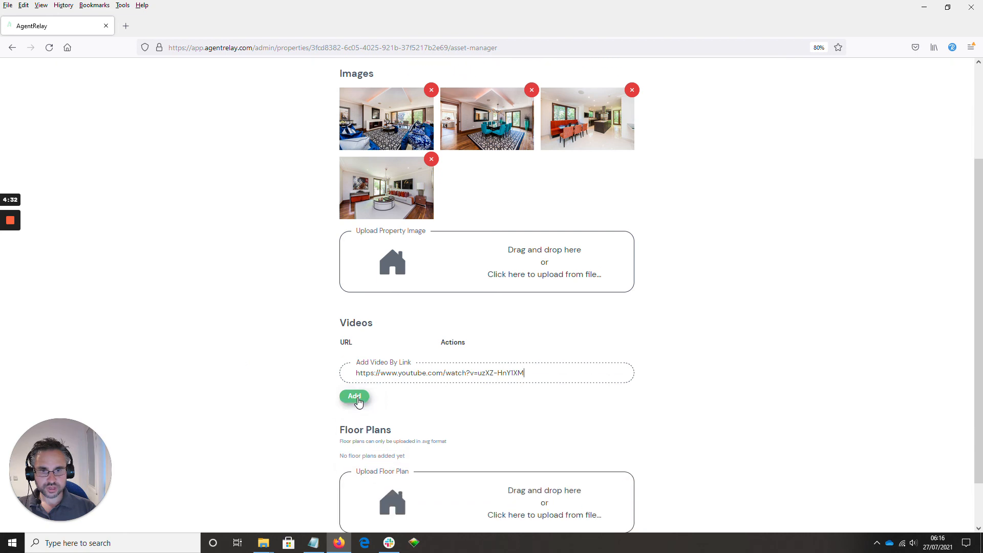
left_click(352, 396)
Upload the apartment's floor plan file in SVG format to the floor plans of the viewing assets.
scroll(176, 349, "down", 1)
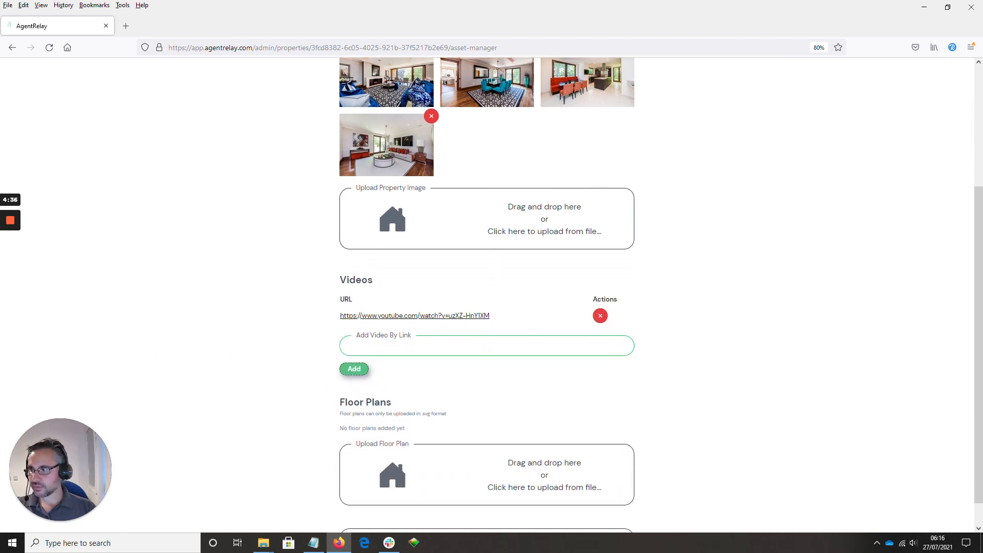
left_click_drag(395, 543, 424, 452)
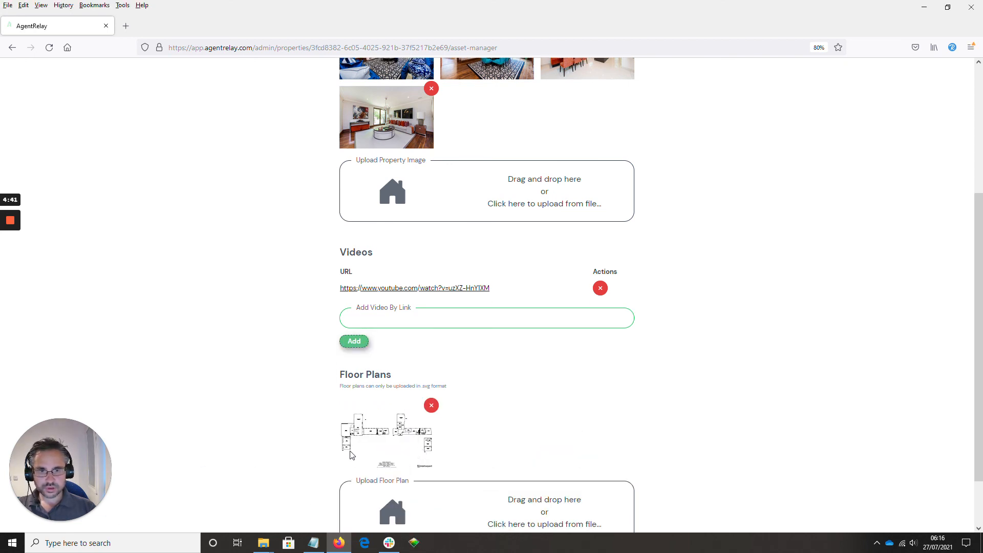
scroll(252, 428, "down", 1)
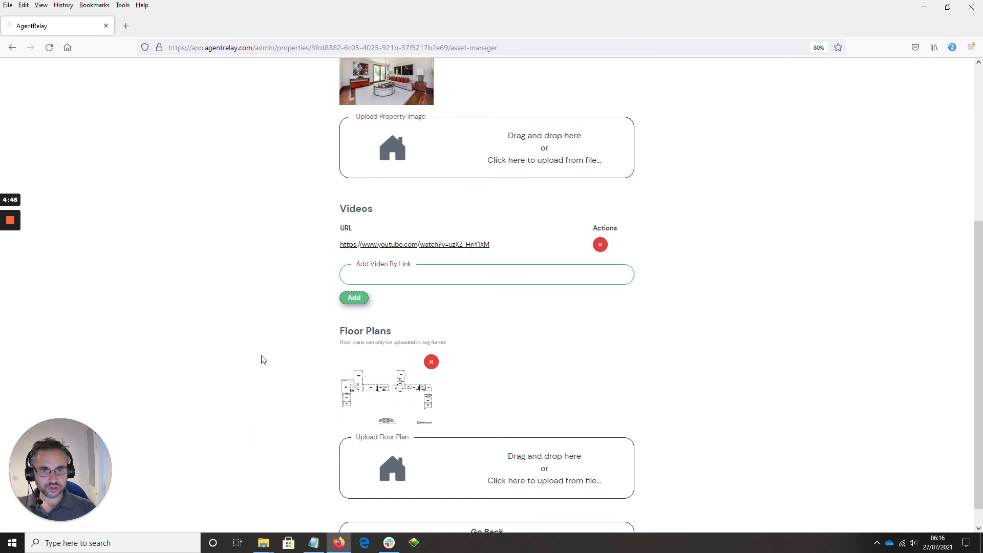
Leave the viewing assets for the space summary and review its assets, visitor contact actions and registration templates.
scroll(261, 359, "down", 1)
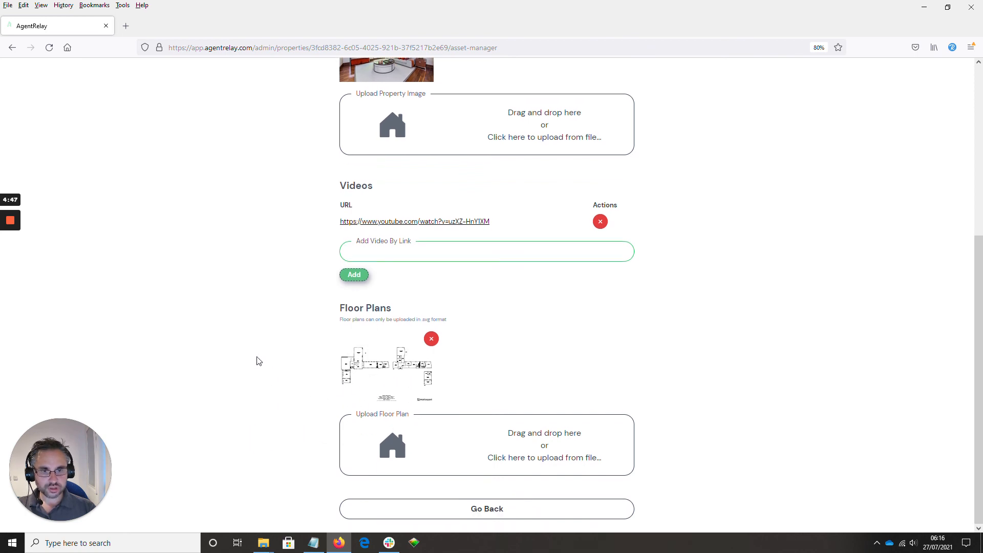
left_click(527, 519)
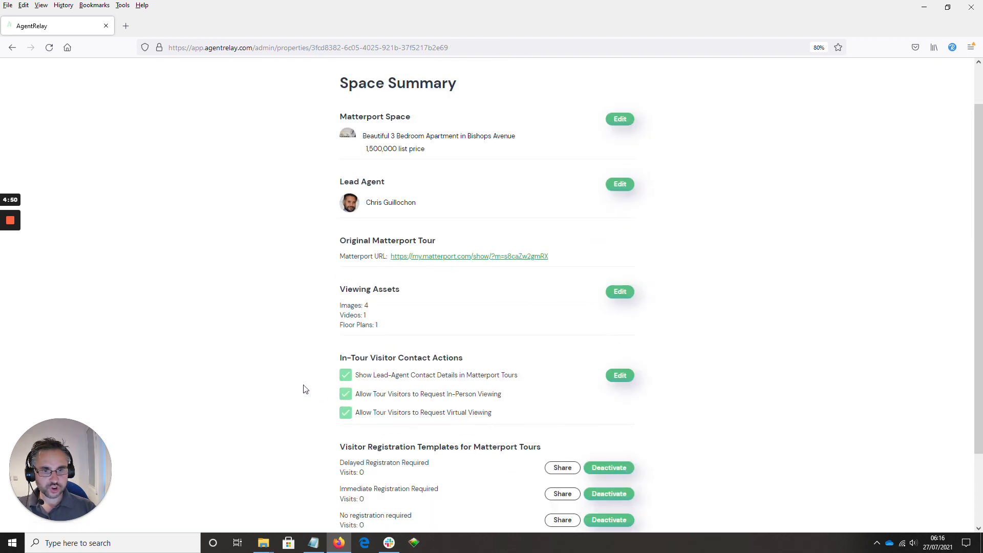
scroll(265, 369, "up", 2)
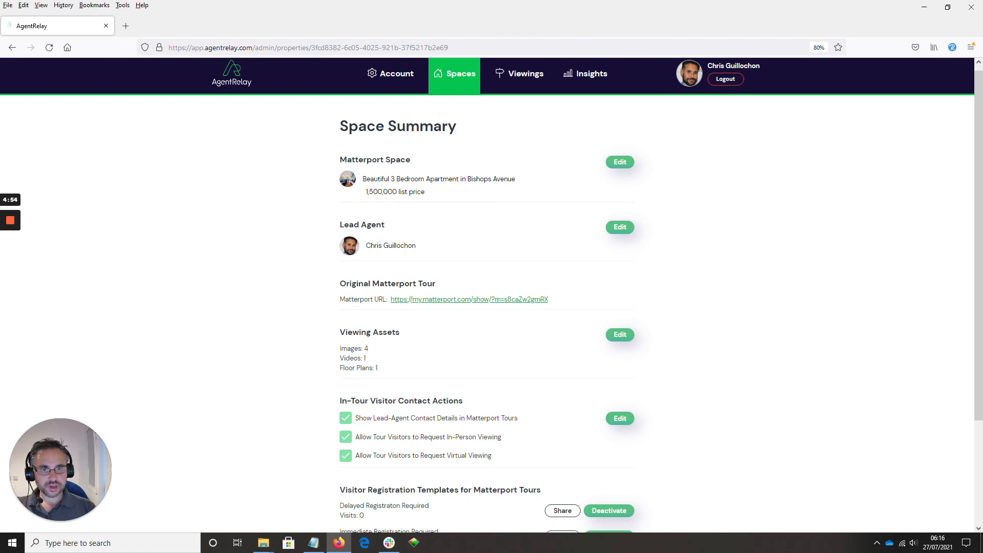
scroll(308, 355, "down", 4)
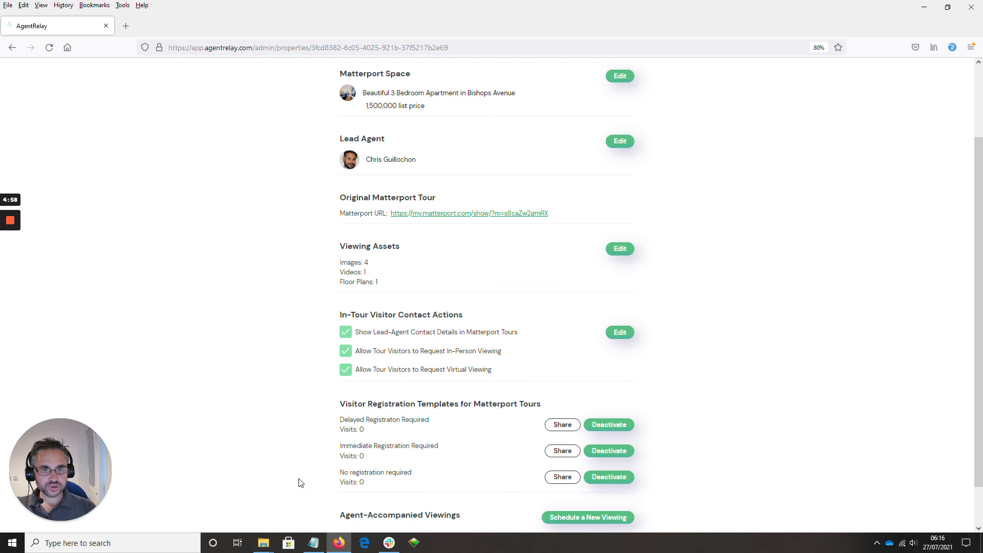
scroll(267, 335, "up", 2)
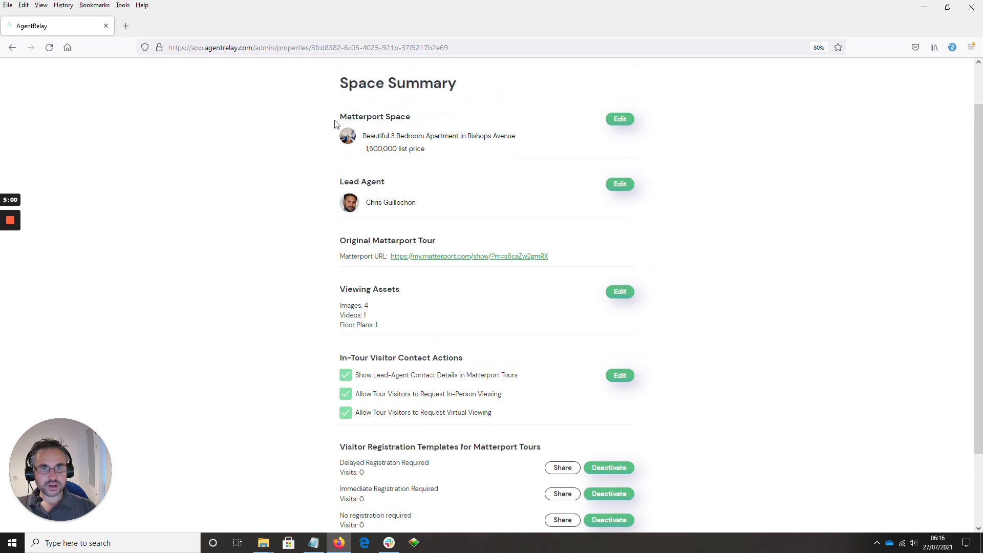